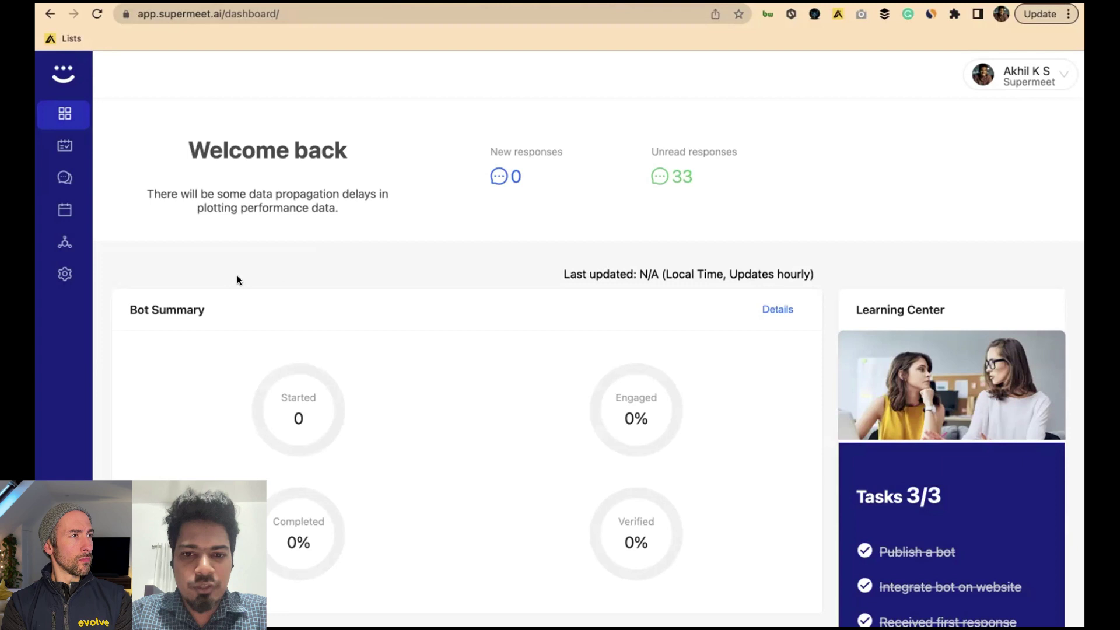
Scroll the dashboard, then view the Bookings list and the Conversations bots list.
scroll(237, 275, down, 2)
scroll(237, 275, up, 2)
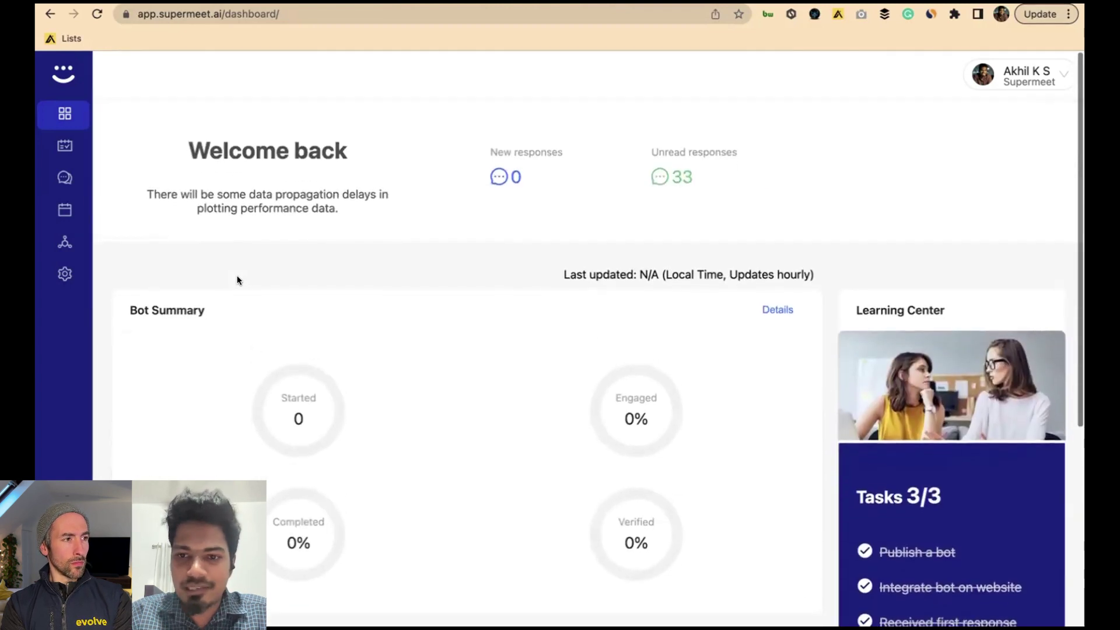
scroll(375, 192, down, 4)
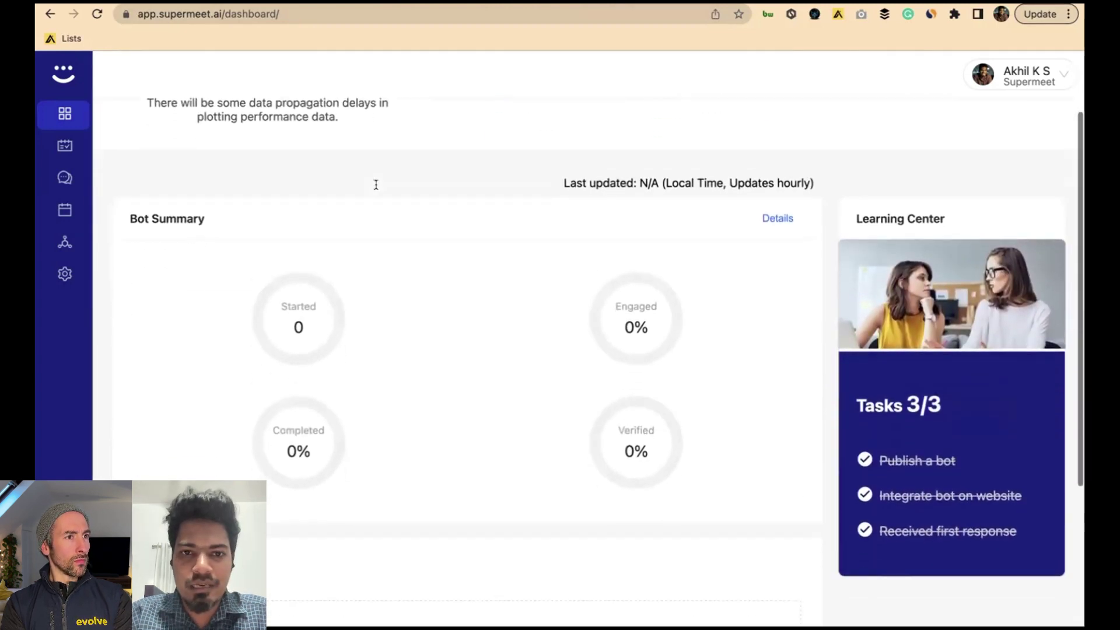
scroll(376, 185, up, 4)
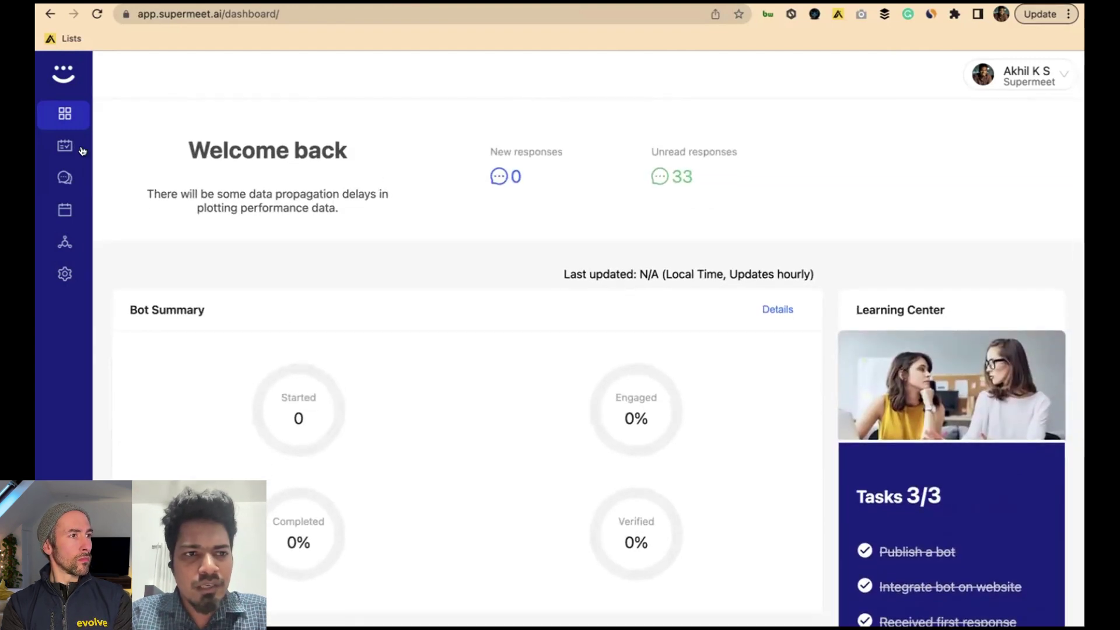
click(63, 151)
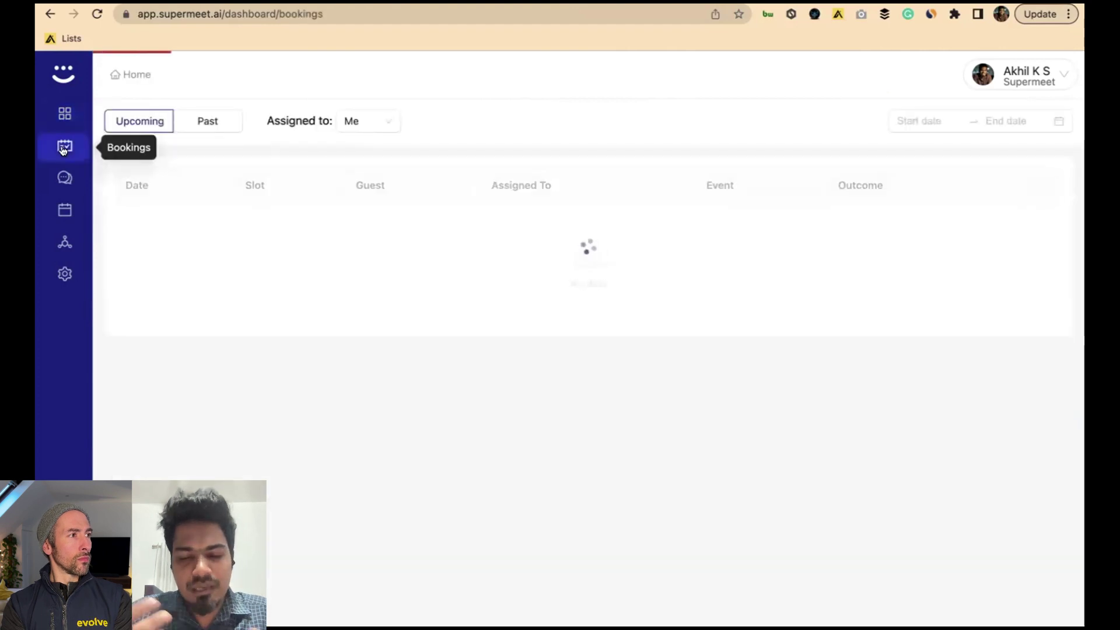
click(65, 177)
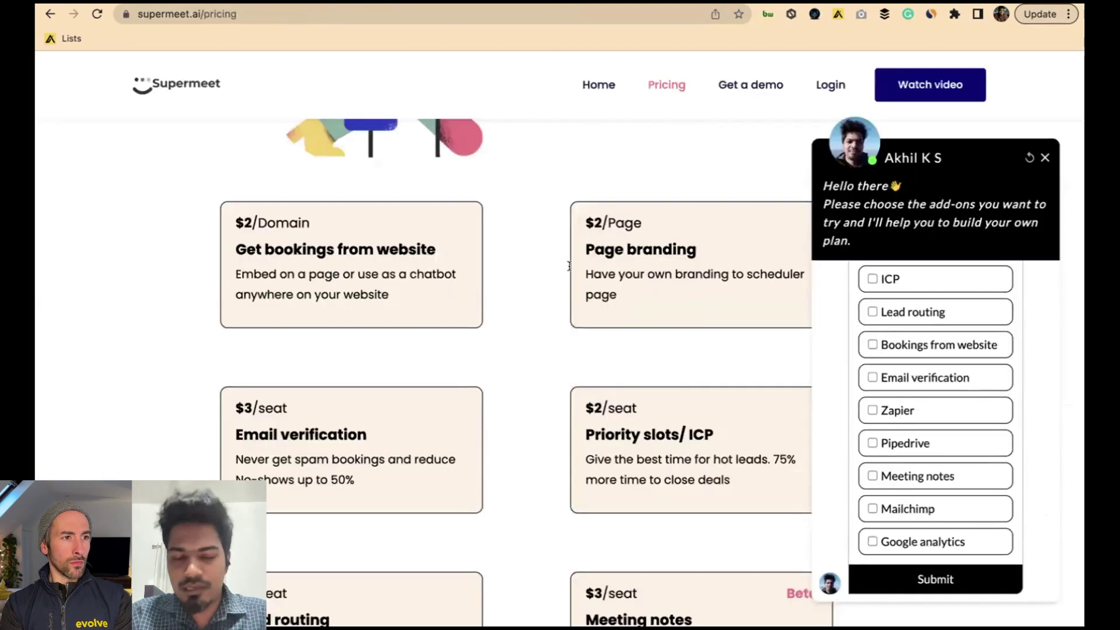
Scroll the pricing page and close, then reopen, the add-on chat widget.
scroll(645, 362, up, 10)
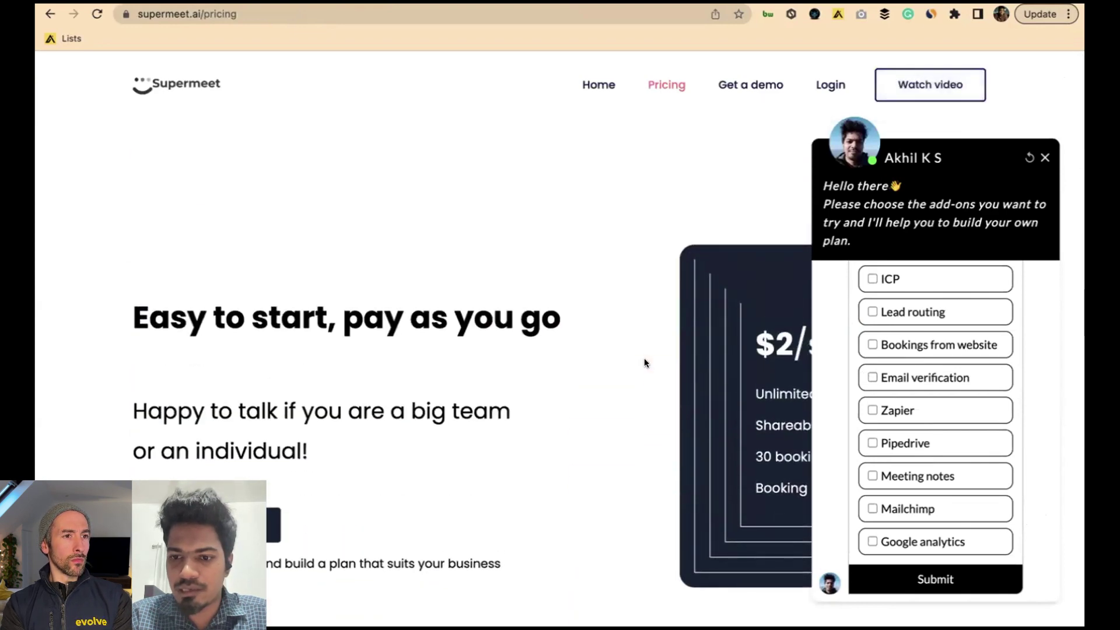
scroll(915, 413, down, 5)
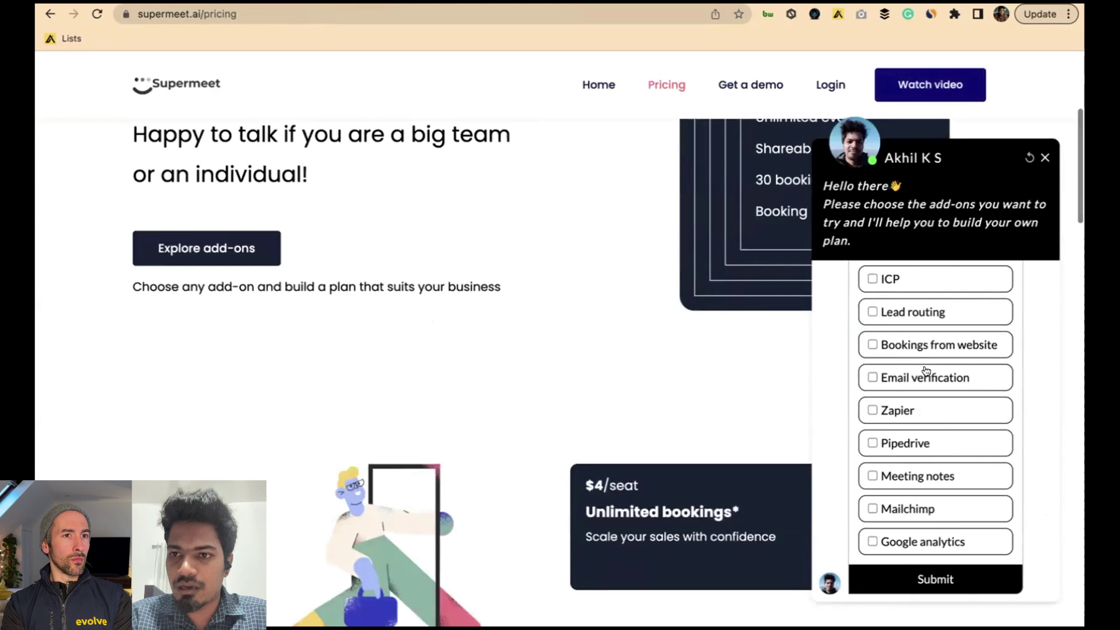
scroll(944, 338, down, 3)
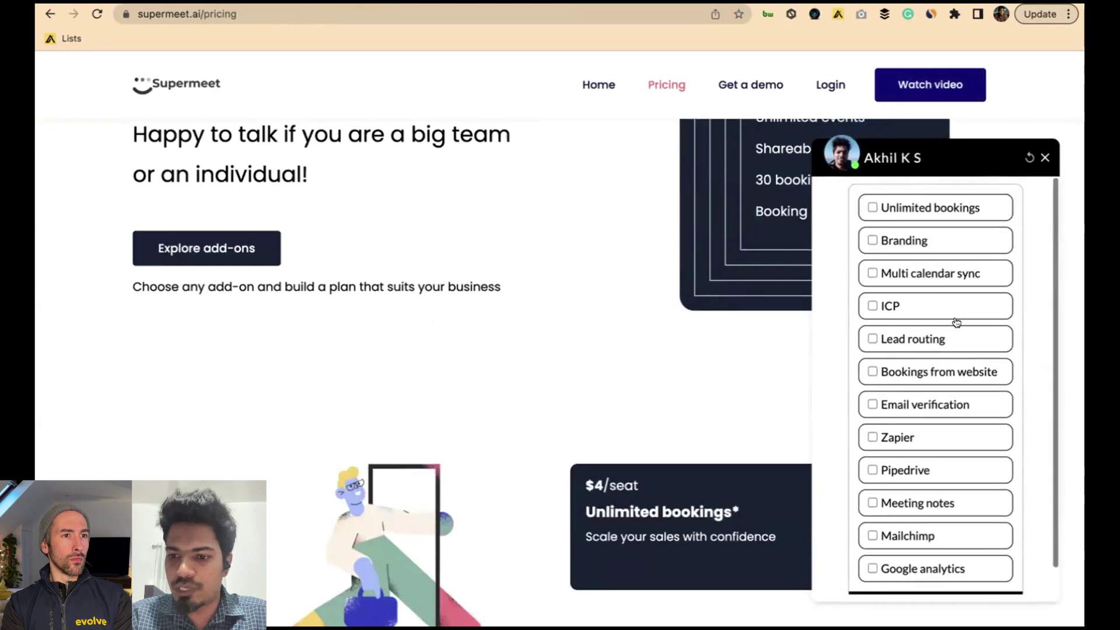
click(1045, 159)
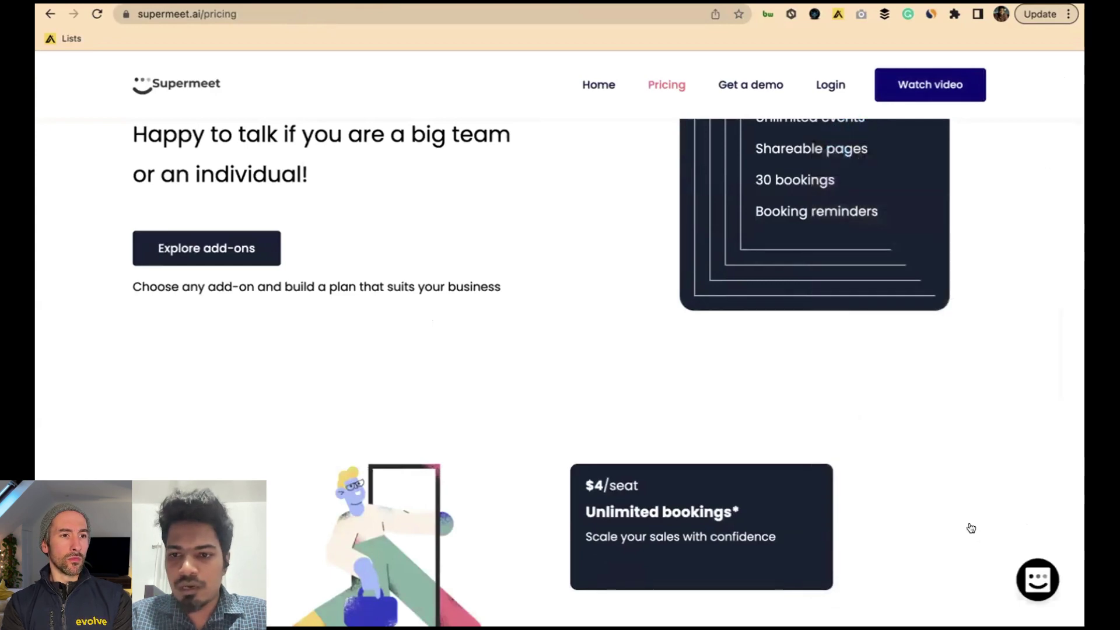
scroll(968, 527, up, 5)
click(1044, 595)
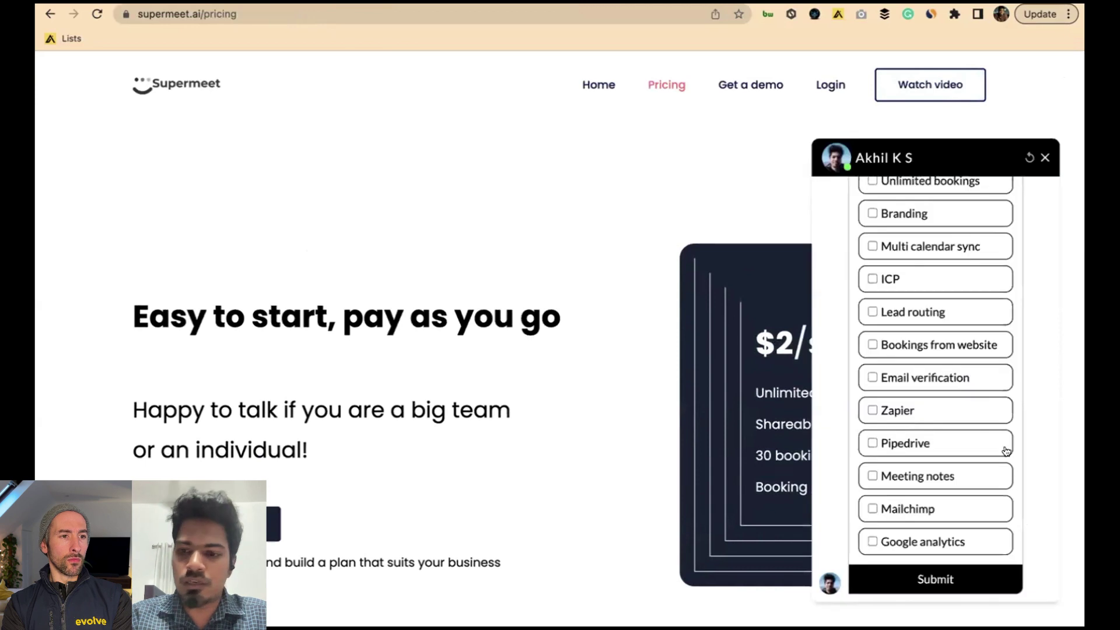
scroll(960, 389, down, 1)
Submit Zapier as the chosen add-on, close the chat and go to the demo page.
click(940, 410)
click(928, 578)
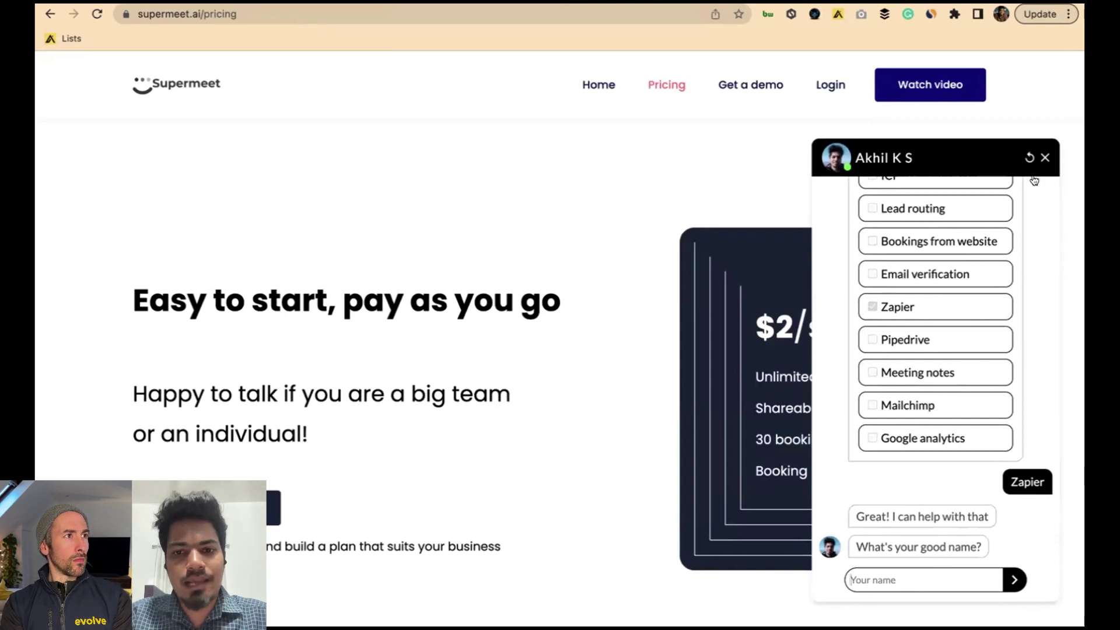
click(1045, 157)
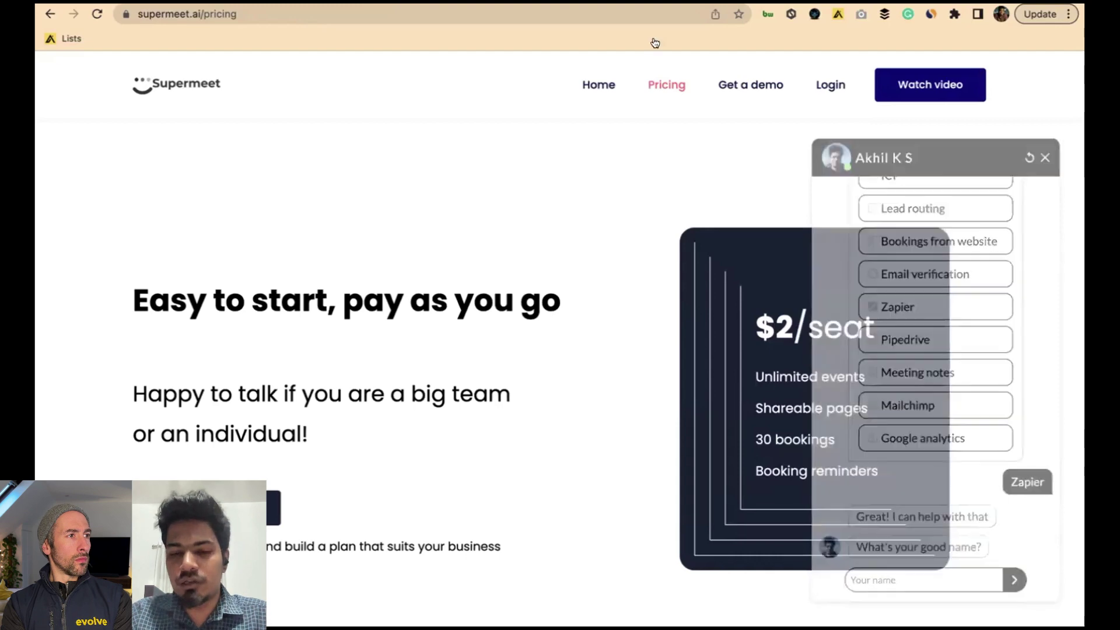
click(519, 5)
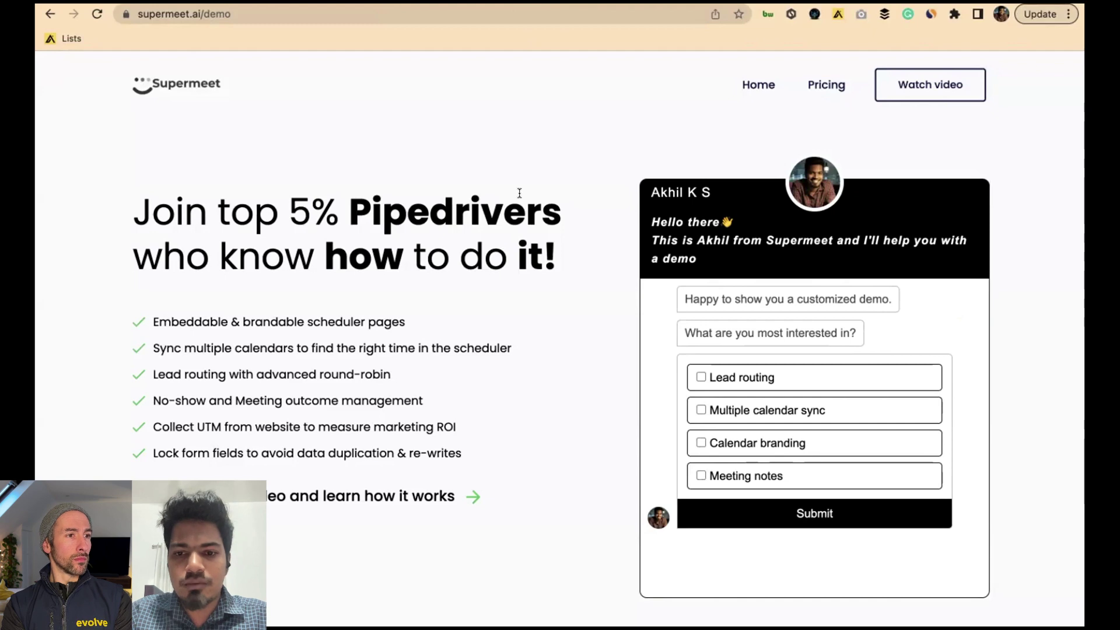
Scroll through the demo page, then open the supermeetapp testimonials page with its service-selection bot.
scroll(502, 216, down, 3)
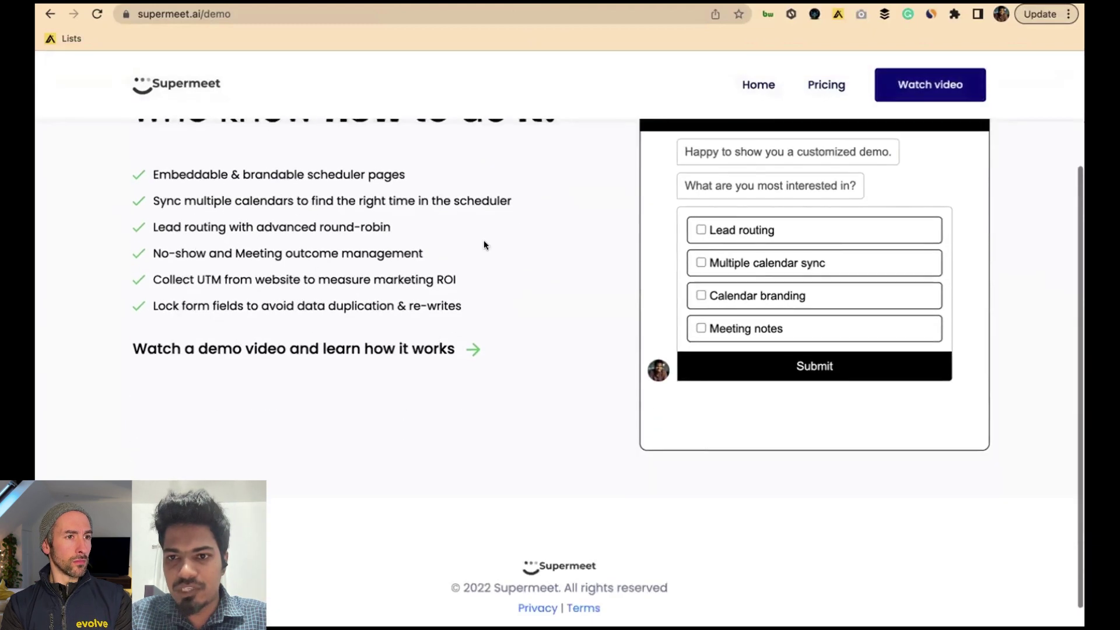
scroll(484, 240, up, 3)
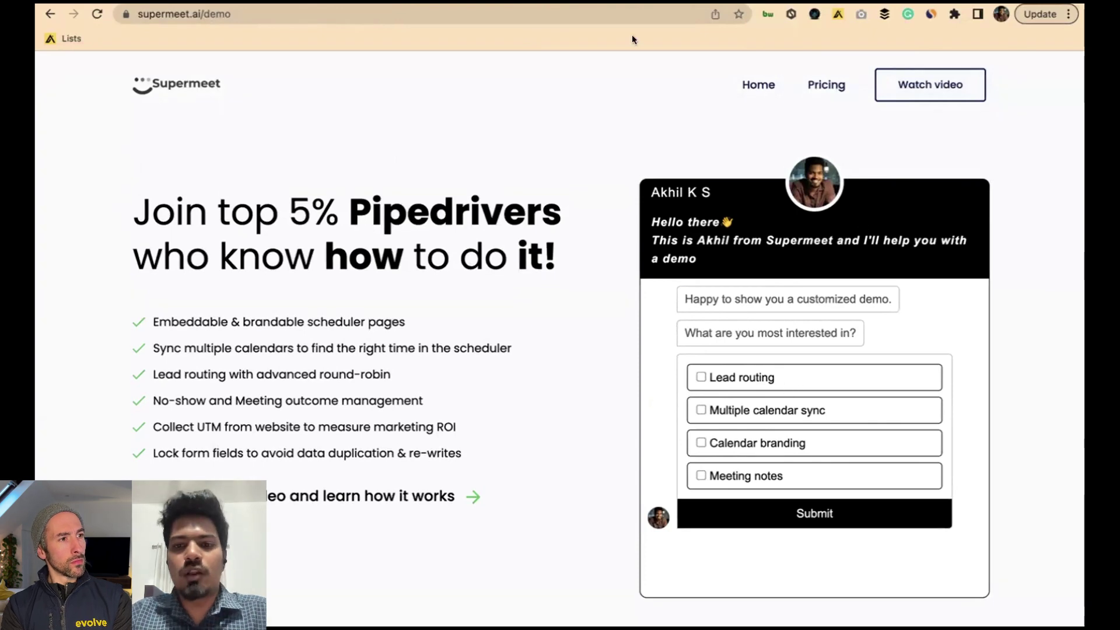
click(637, 7)
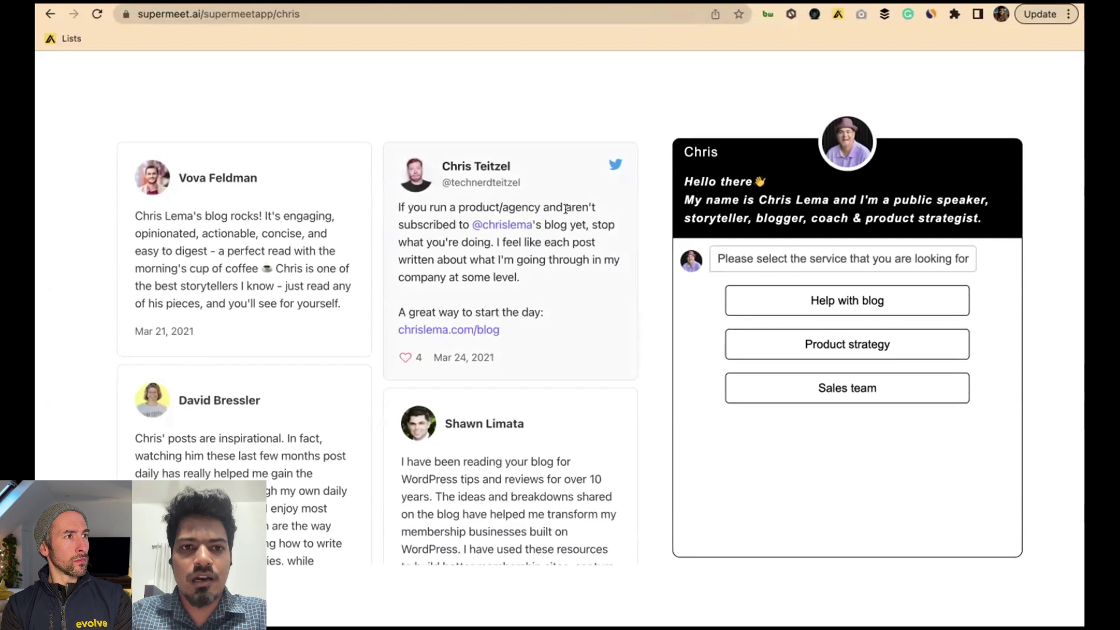
Glance at the Pipedrive pipeline desktop, return to the chat page, then switch to the pricing tab.
key(ctrl+Right)
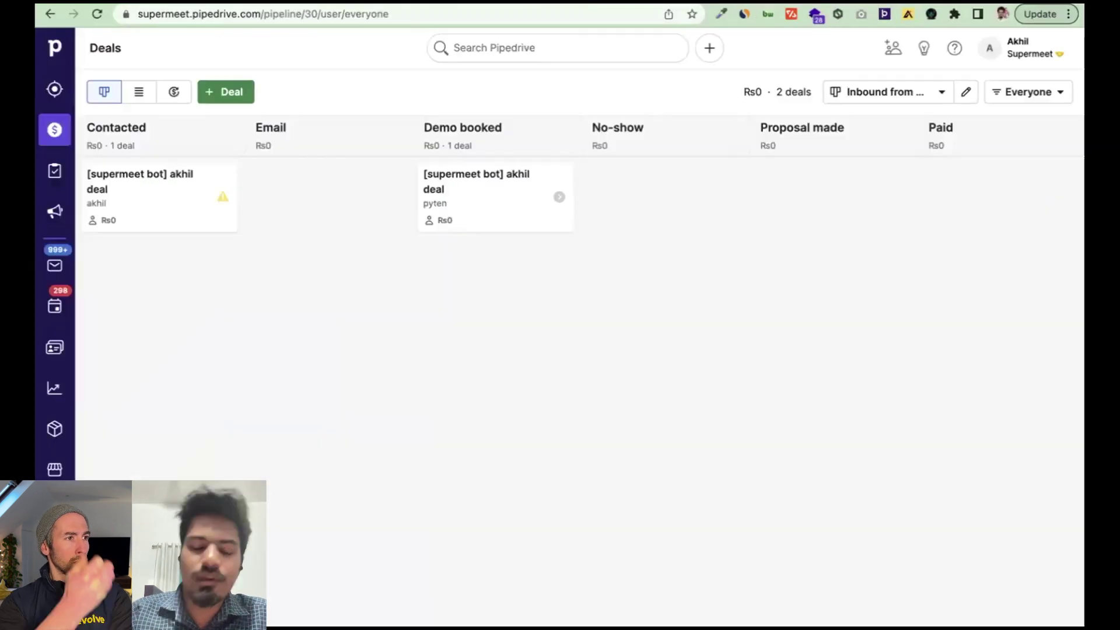
key(ctrl+Left)
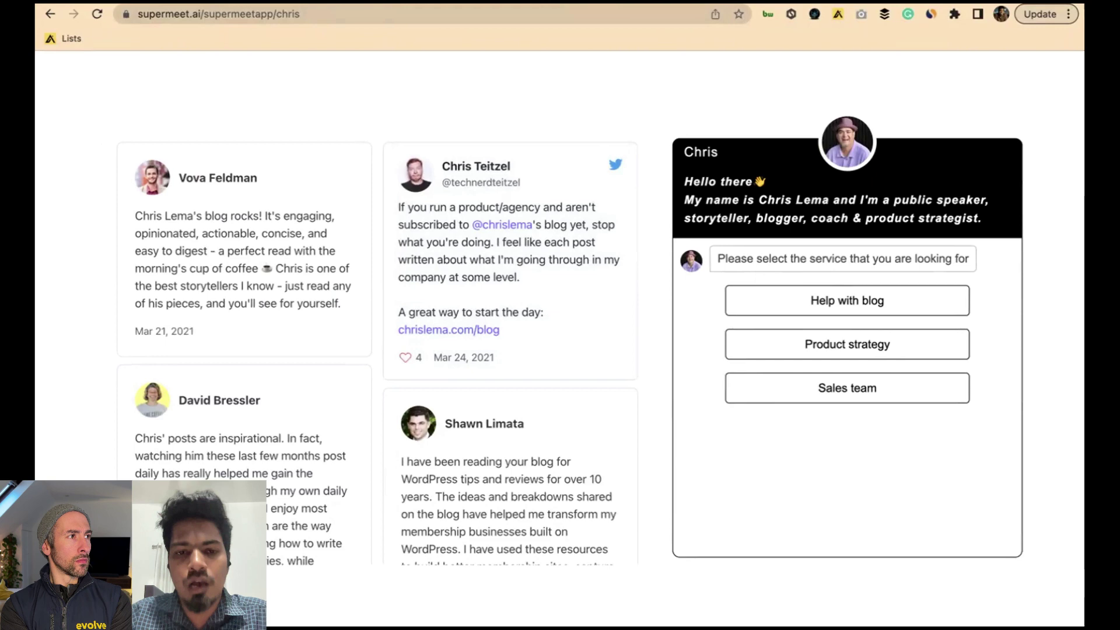
key(ctrl+Tab)
key(ctrl+Tab)
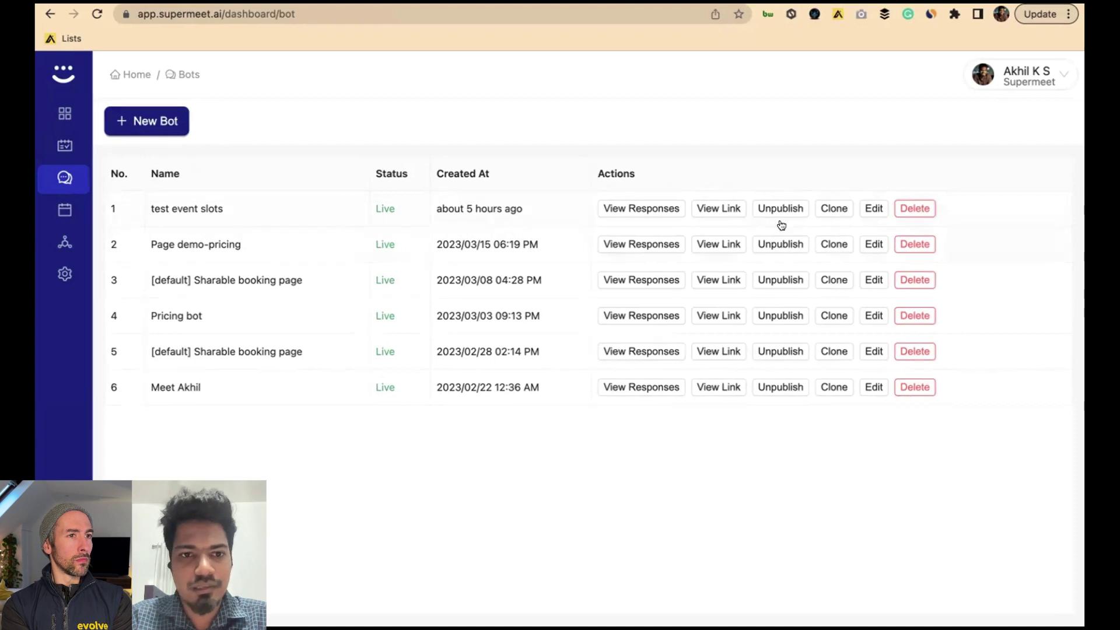
Edit the Page demo-pricing bot, confirming the 'Unpublish and edit the bot?' prompt with OK.
click(873, 246)
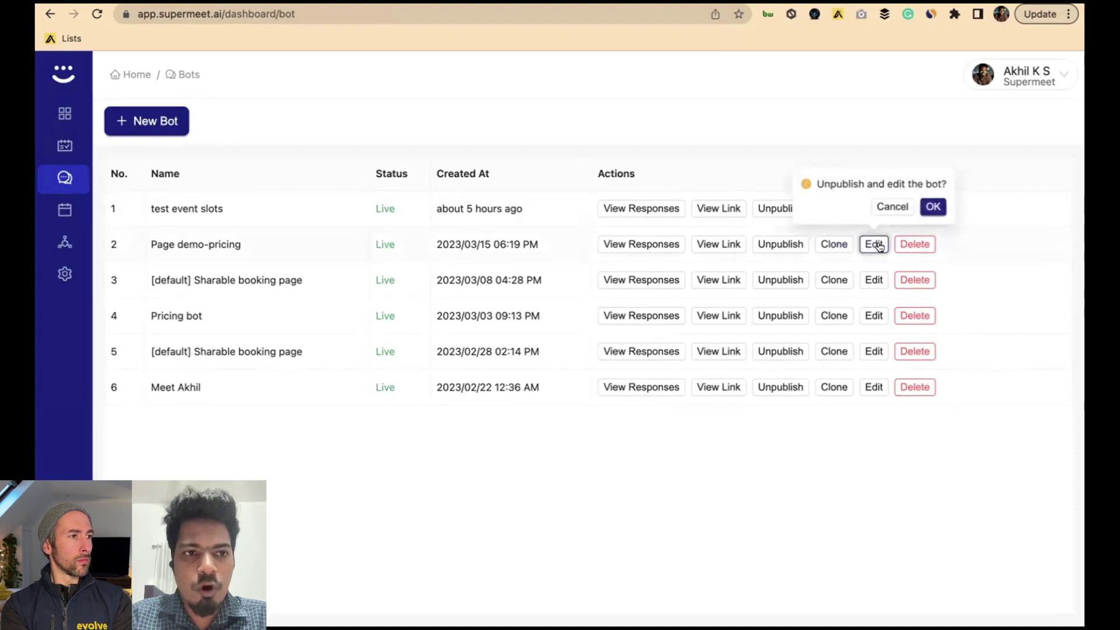
click(923, 210)
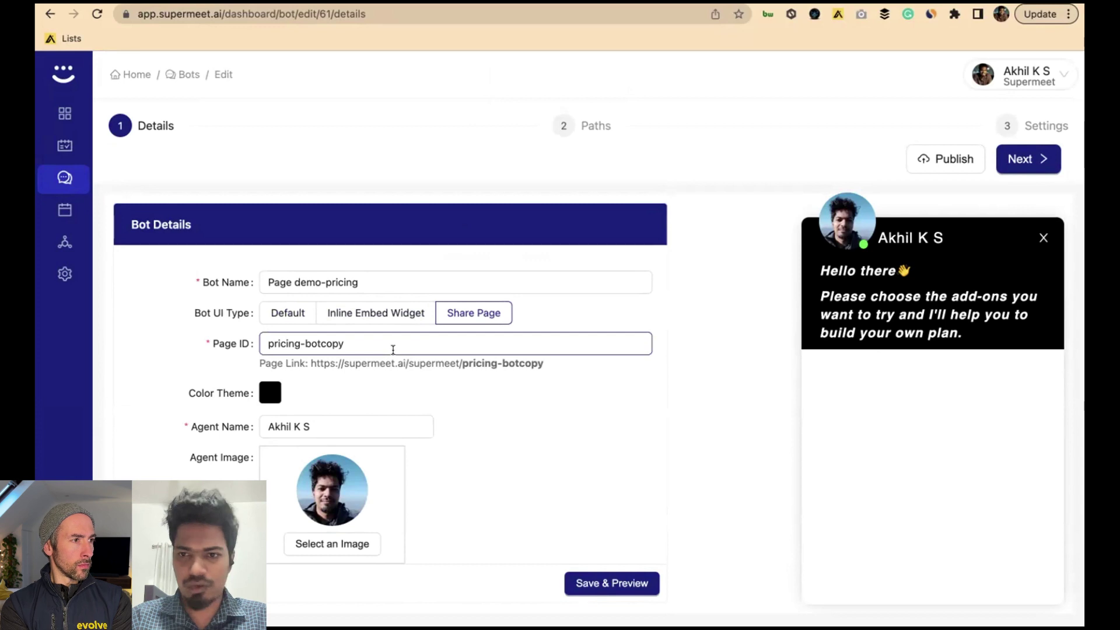
Review the Bot Details form (Share Page, page ID pricing-botcopy), then continue to Paths.
scroll(393, 350, down, 5)
scroll(393, 349, up, 2)
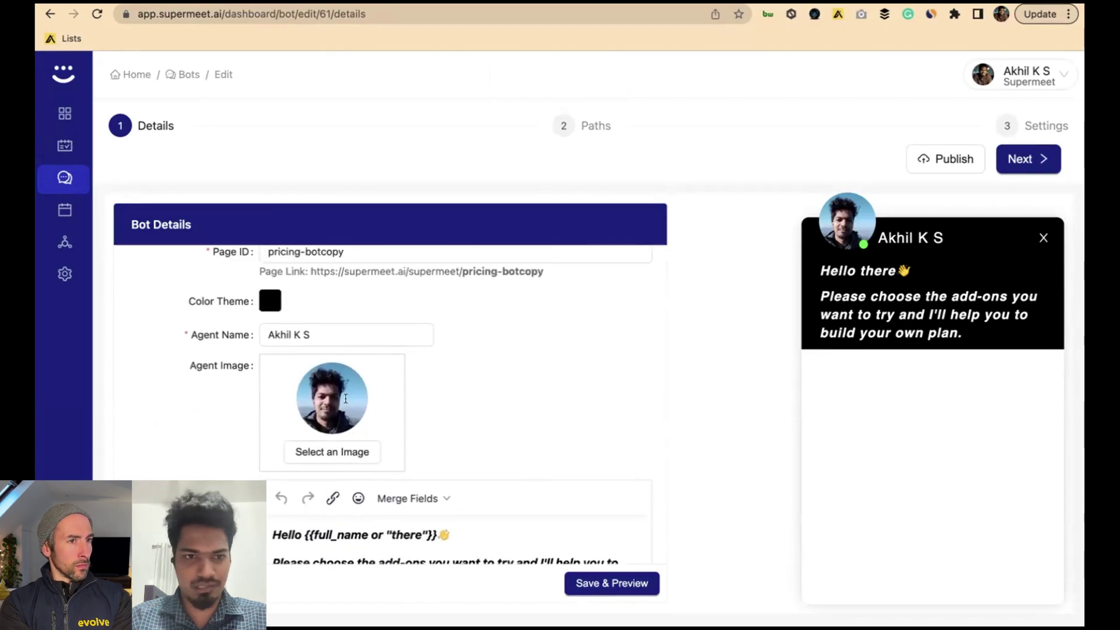
scroll(345, 398, down, 2)
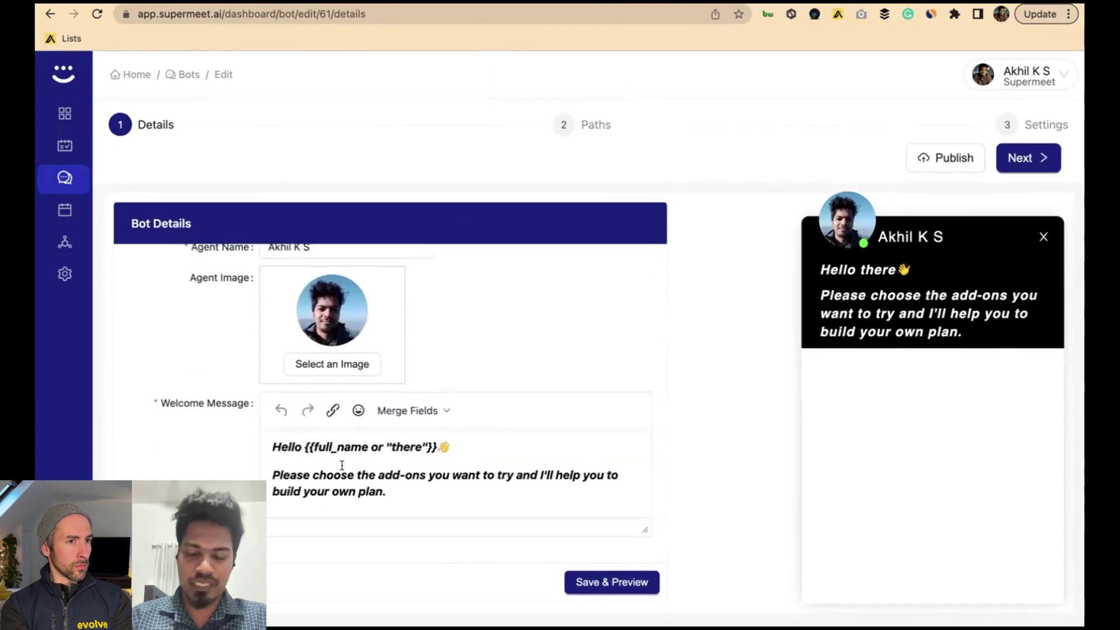
scroll(342, 465, up, 3)
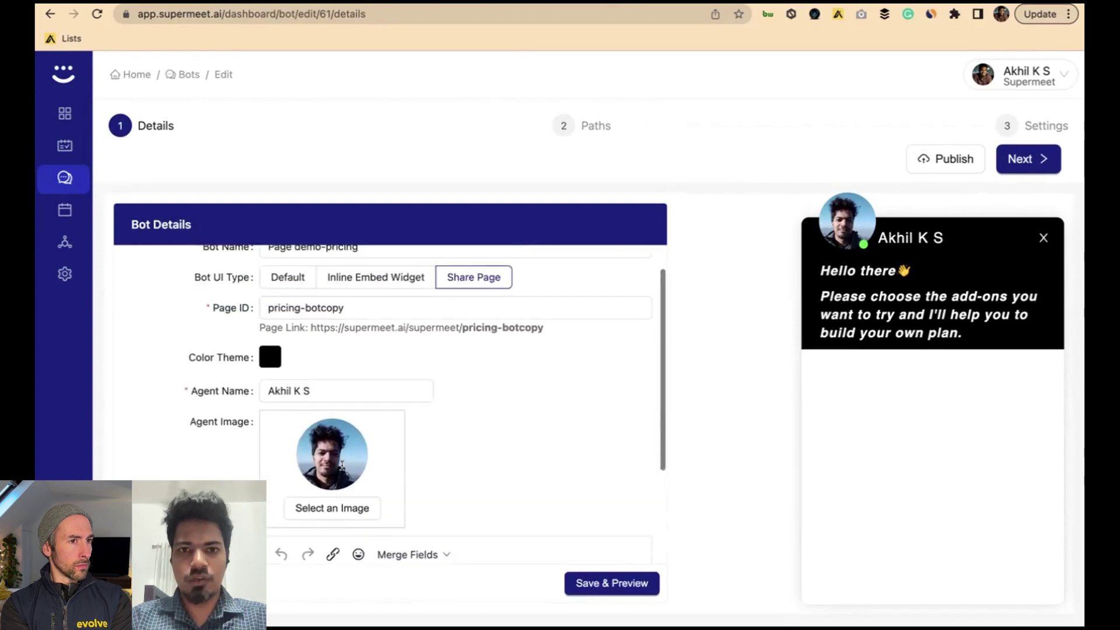
scroll(341, 465, up, 1)
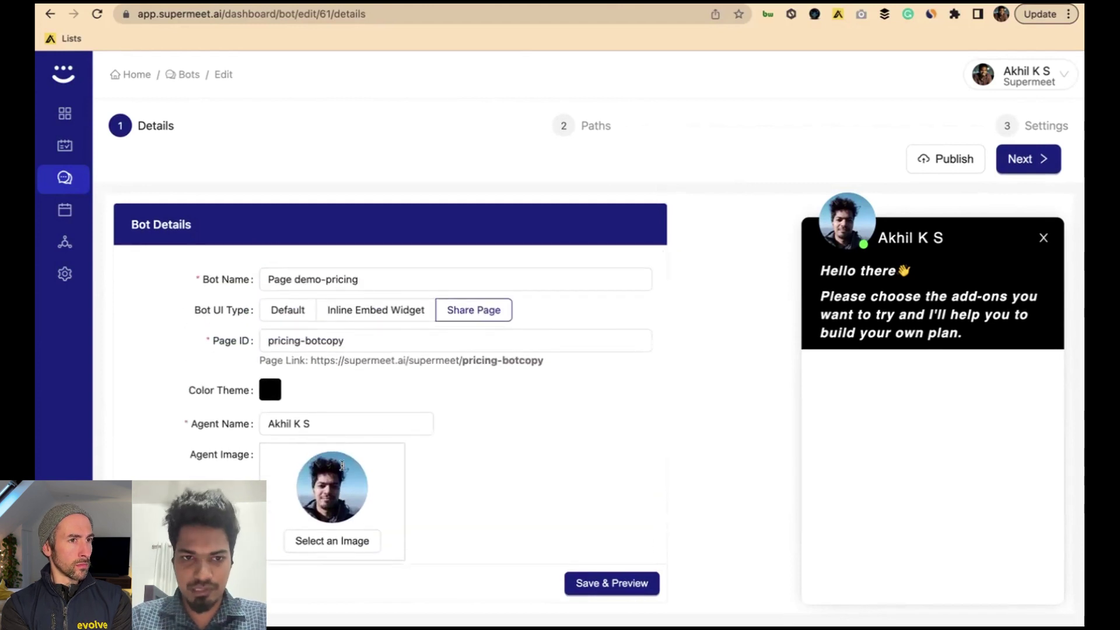
click(1021, 159)
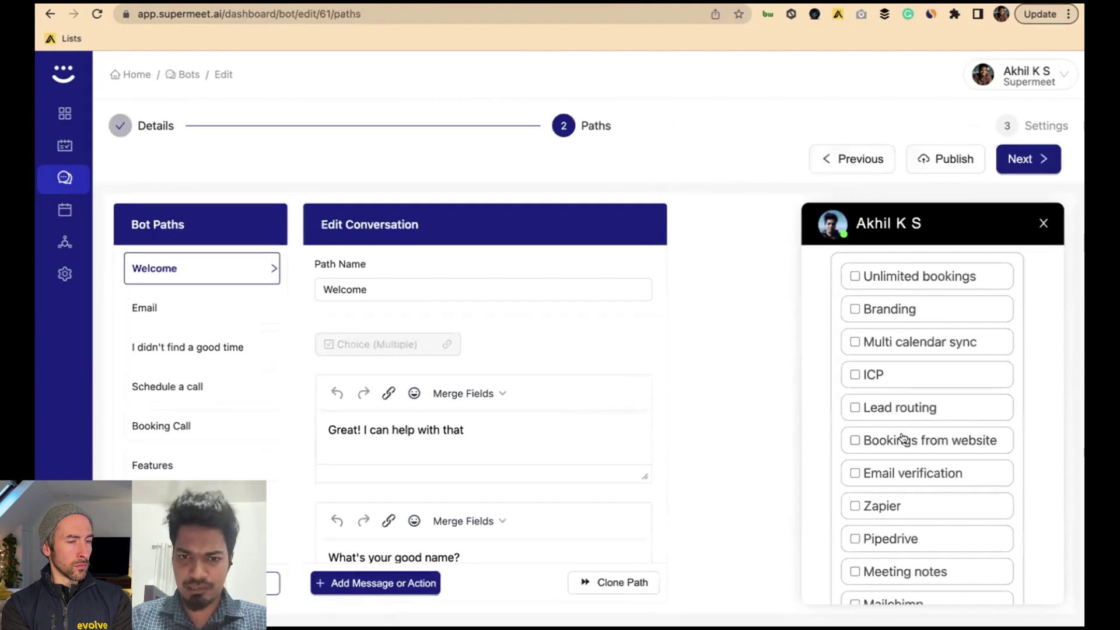
Browse the Welcome path's Add Message or Action menu and its Collect Data options, then dismiss it.
scroll(902, 437, down, 5)
scroll(903, 434, up, 5)
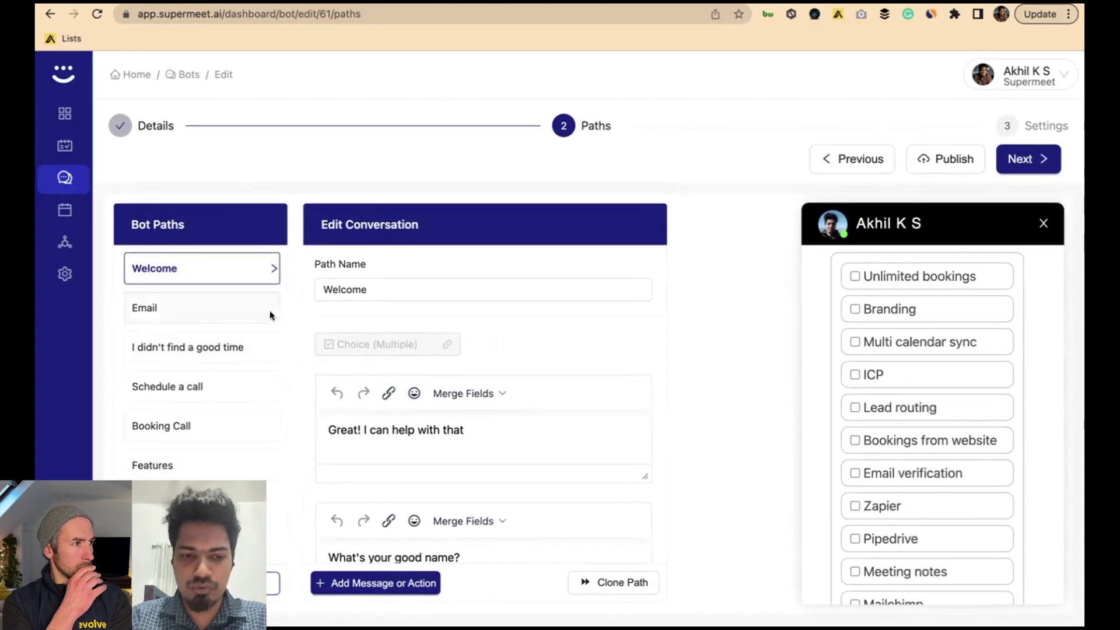
scroll(435, 362, down, 2)
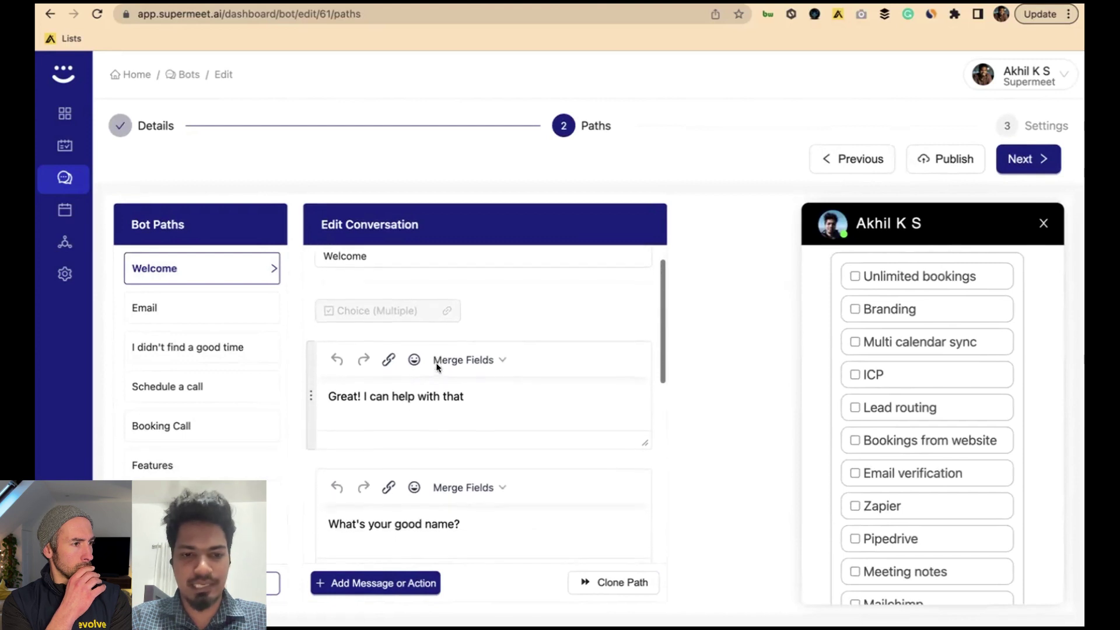
click(370, 584)
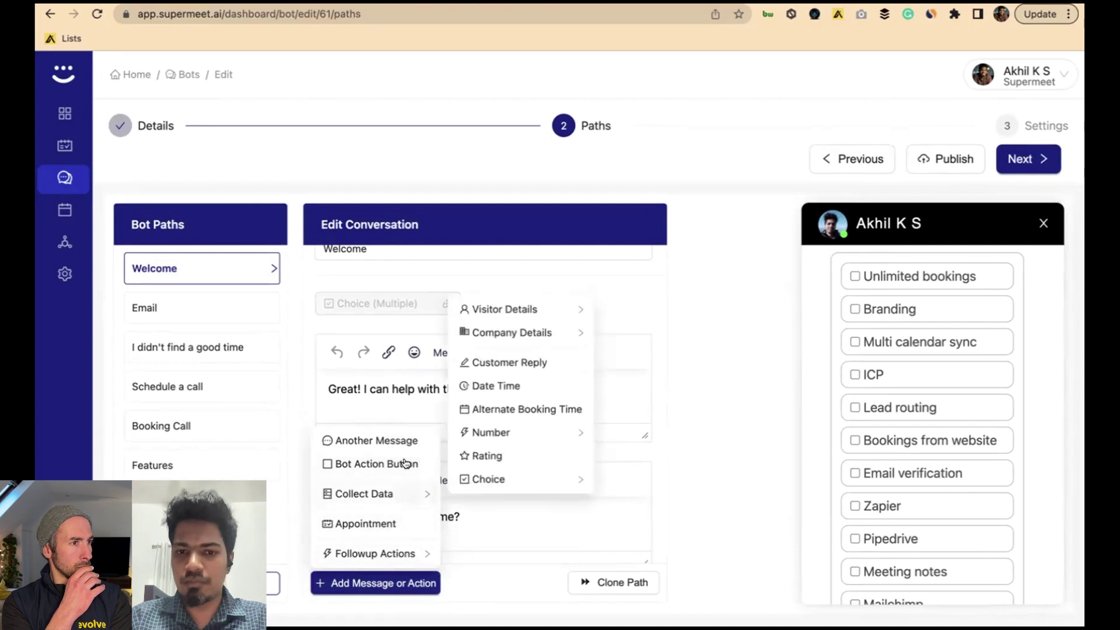
mouse_move(568, 302)
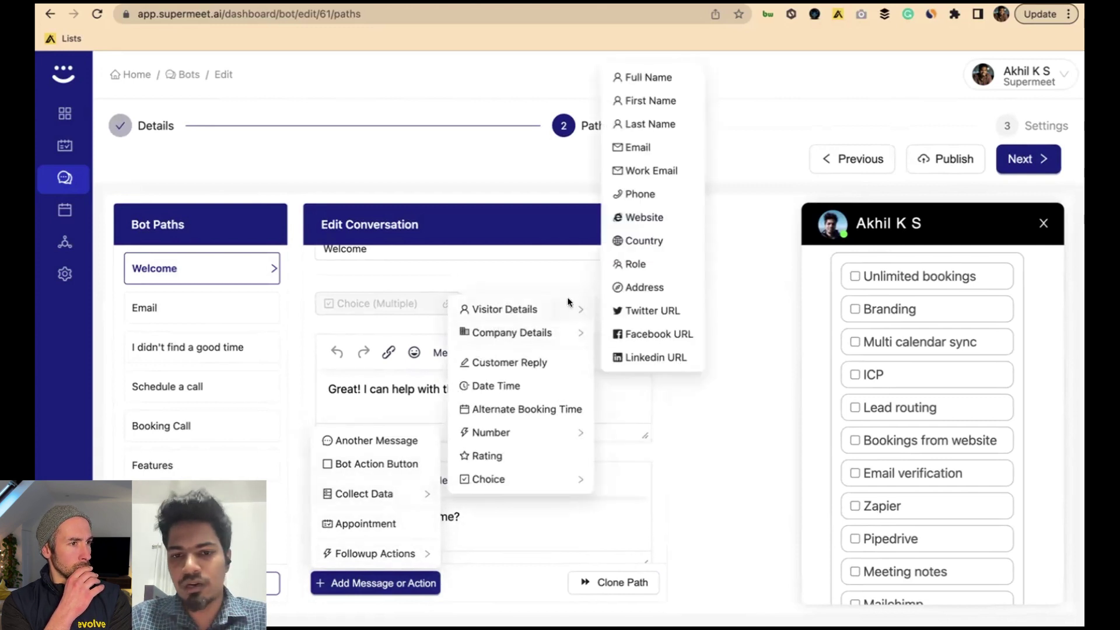
mouse_move(522, 333)
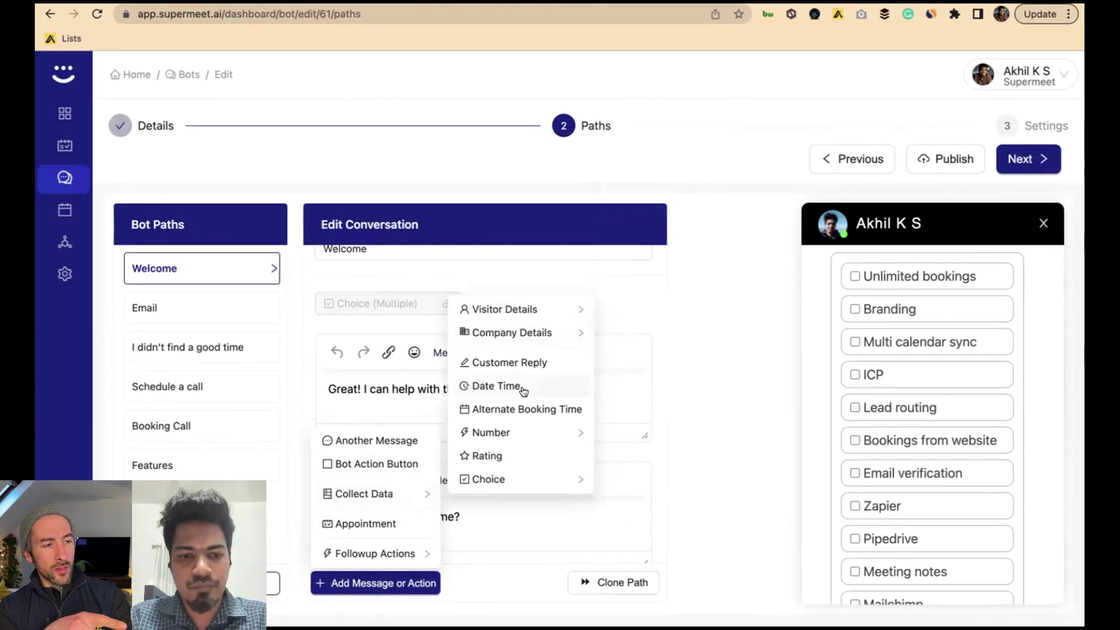
click(302, 446)
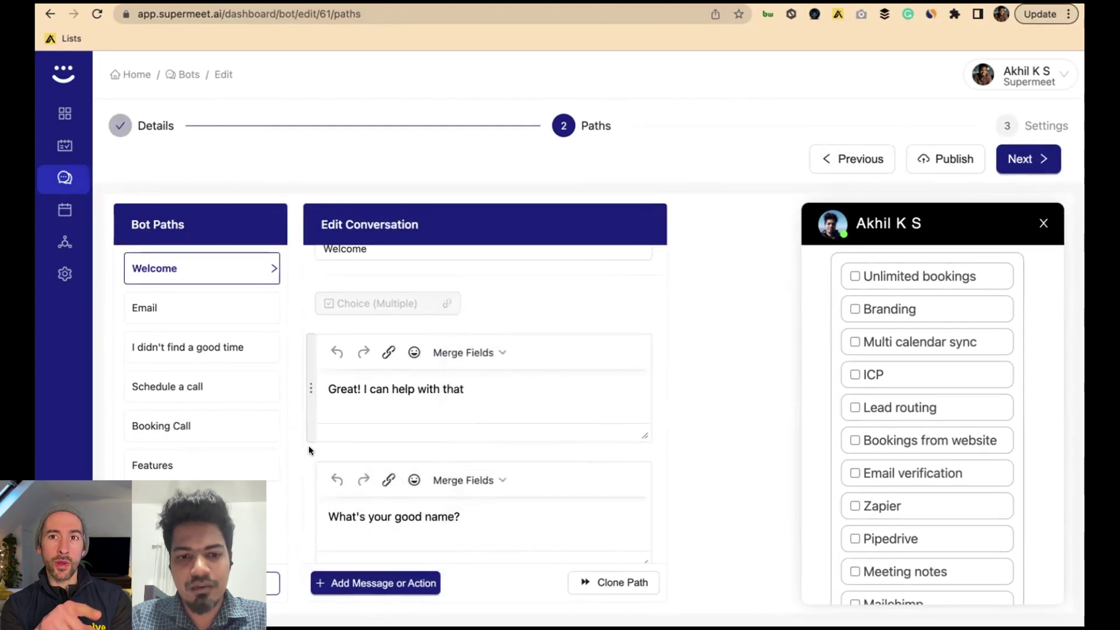
Choose Collect Data > Rating from the Add Message or Action menu.
click(344, 582)
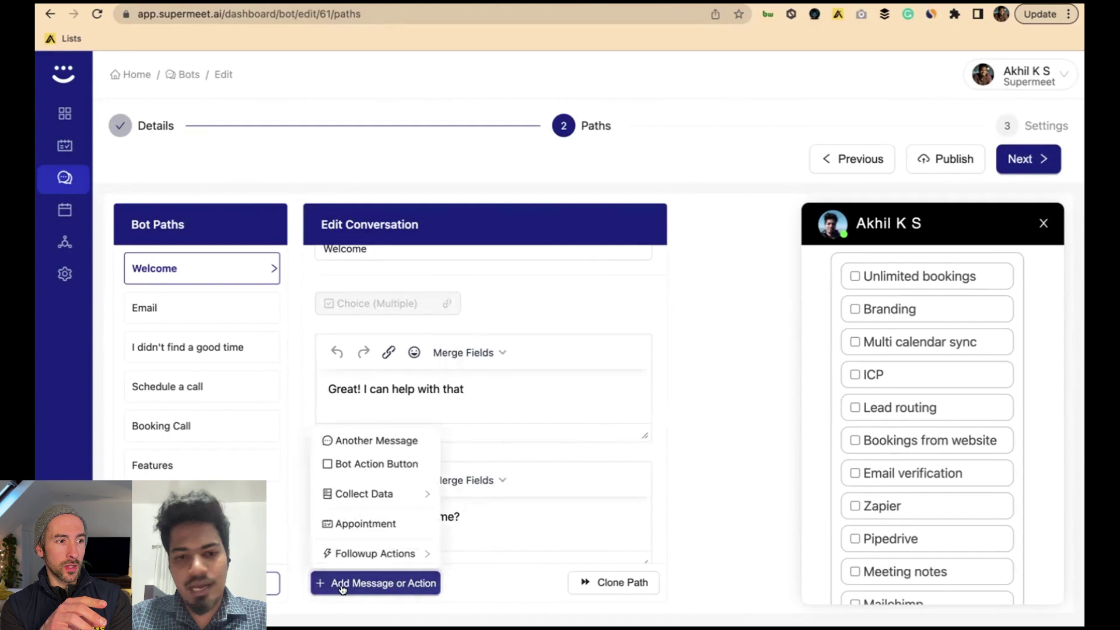
mouse_move(375, 497)
mouse_move(525, 480)
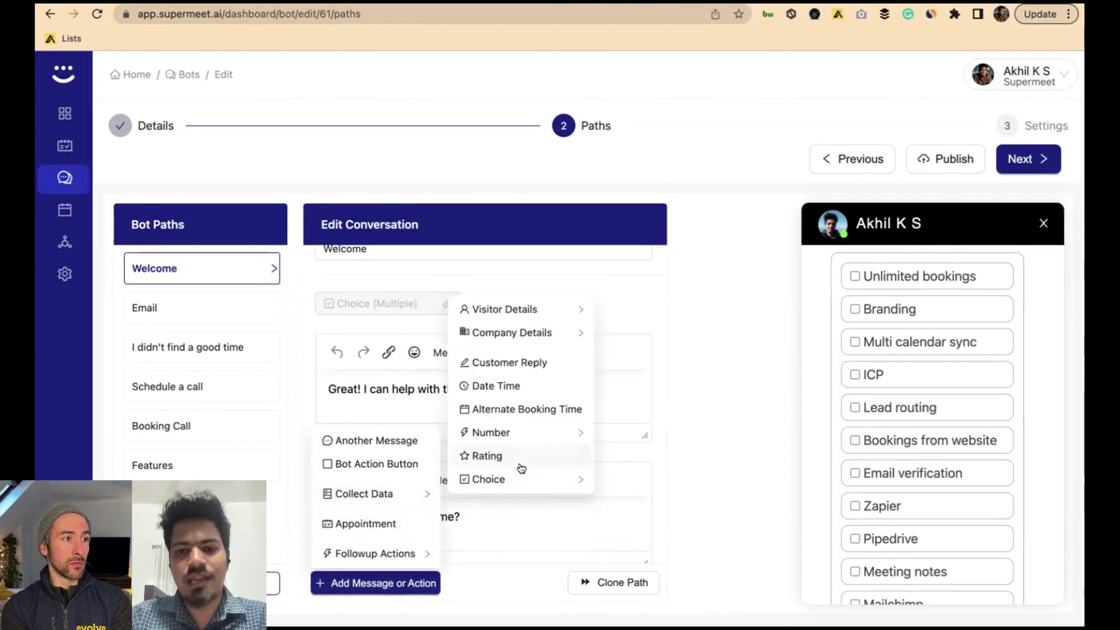
click(520, 455)
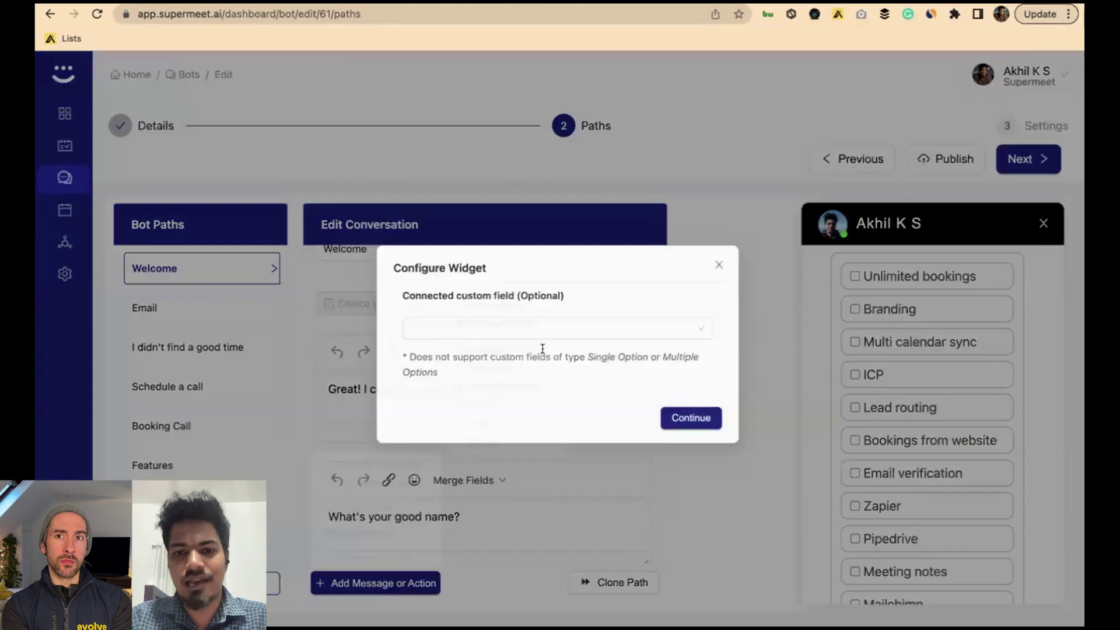